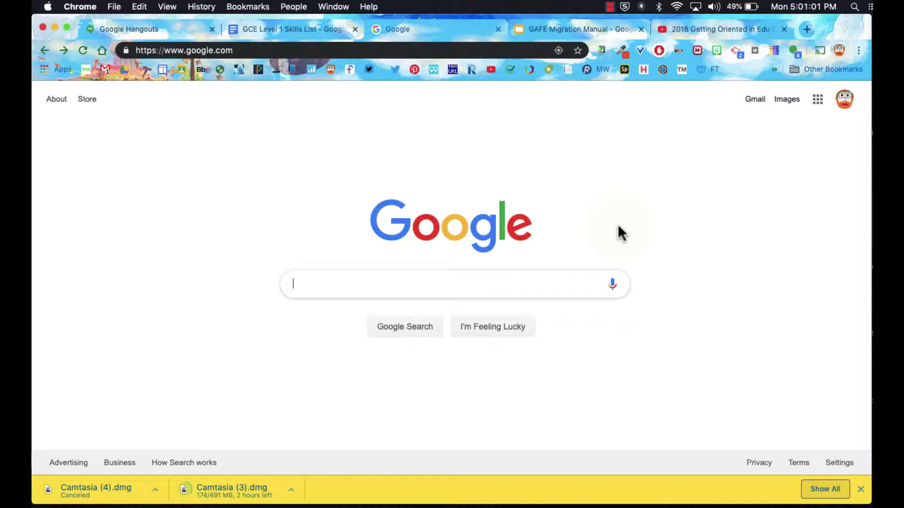
Step: Open Gmail from the apps launcher and collapse then expand the navigation panel twice
{"action": "left_click", "coordinate": [816, 104]}
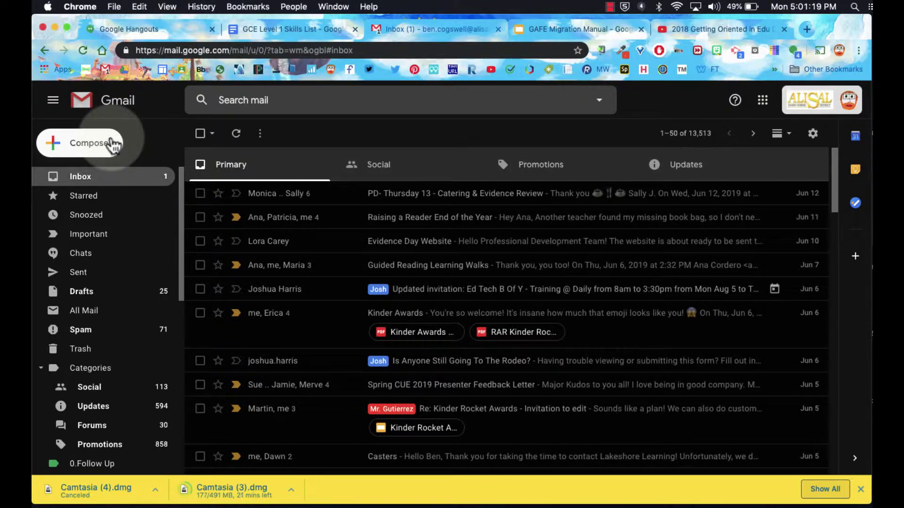
{"action": "left_click", "coordinate": [55, 107]}
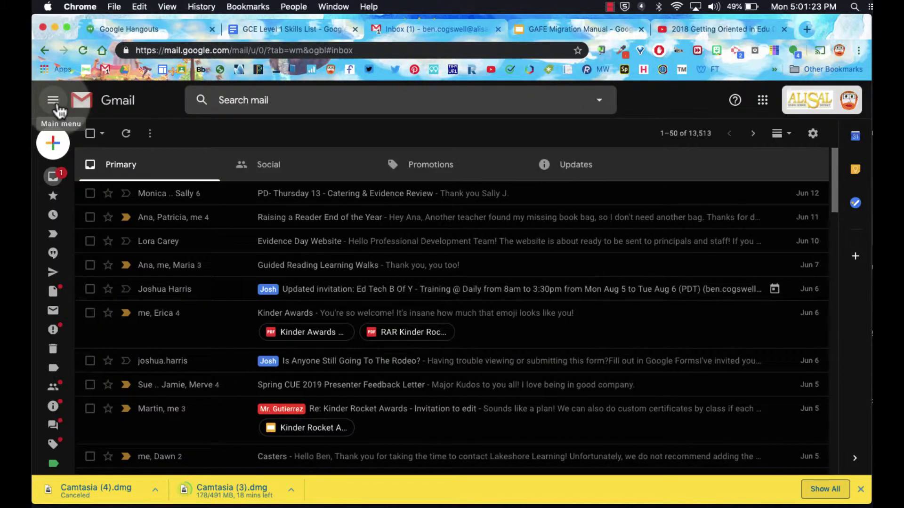
{"action": "left_click", "coordinate": [56, 106]}
{"action": "left_click", "coordinate": [56, 106]}
{"action": "left_click", "coordinate": [55, 107]}
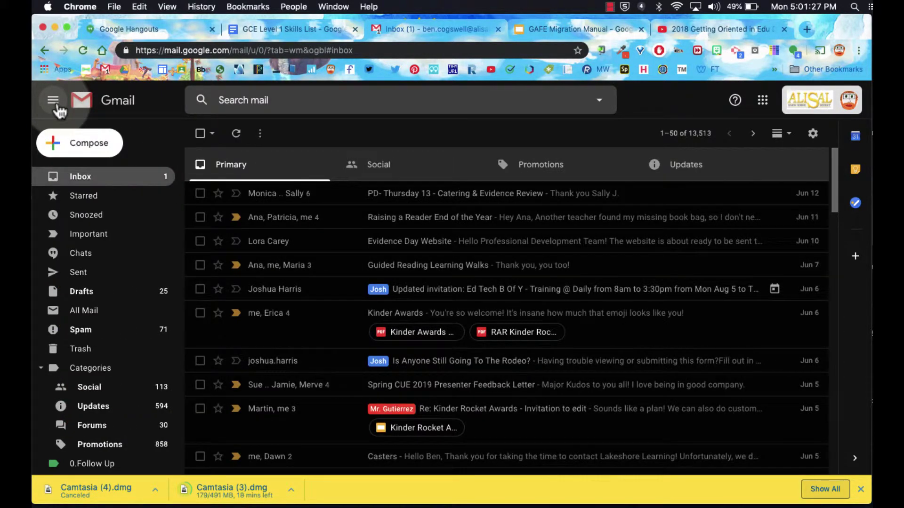
Step: Browse the Social, Promotions and Updates categories, ending back on Primary
{"action": "left_click", "coordinate": [278, 167]}
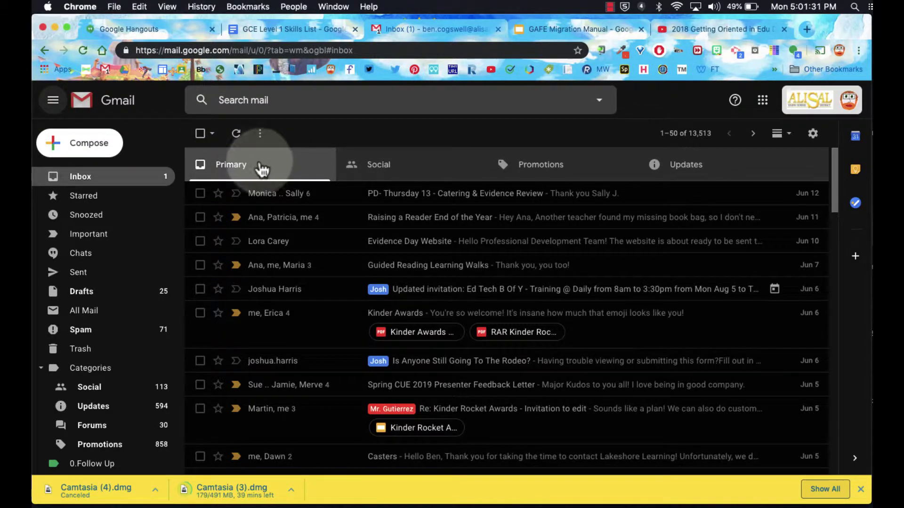
{"action": "left_click", "coordinate": [361, 173]}
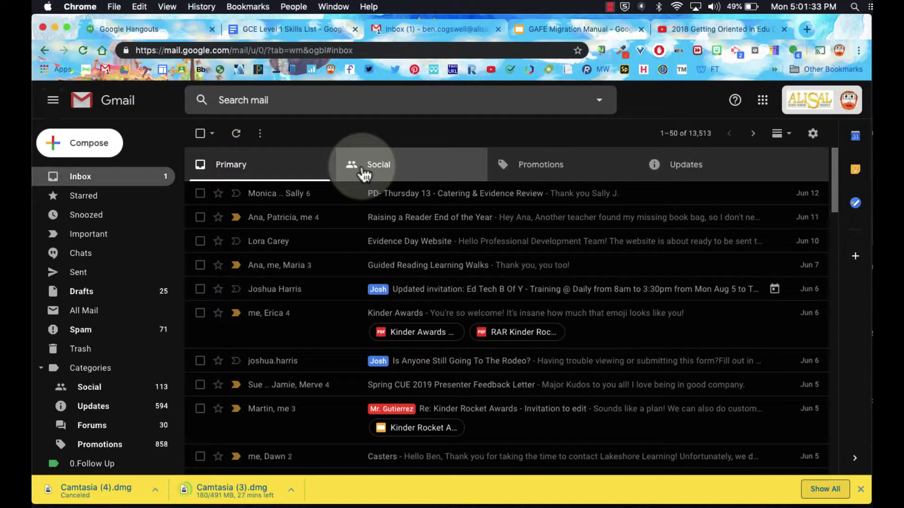
{"action": "left_click", "coordinate": [546, 166]}
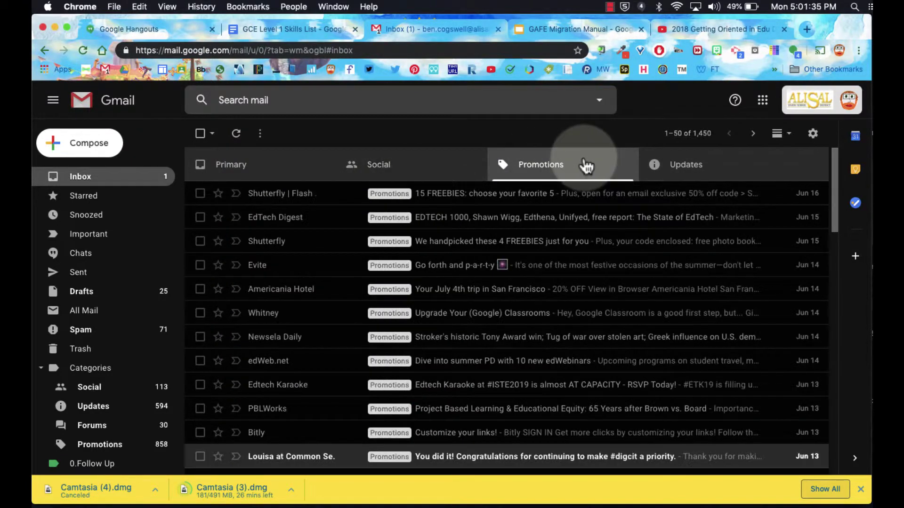
{"action": "left_click", "coordinate": [682, 165]}
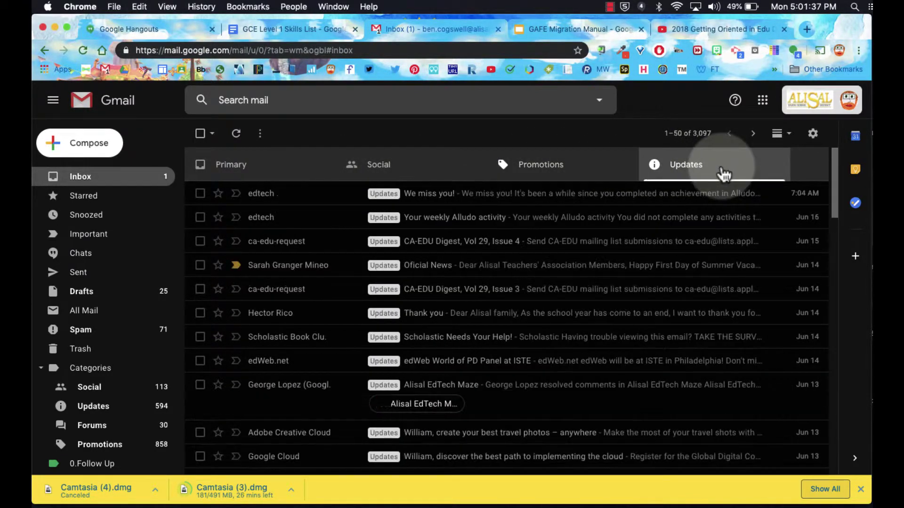
{"action": "left_click", "coordinate": [284, 175]}
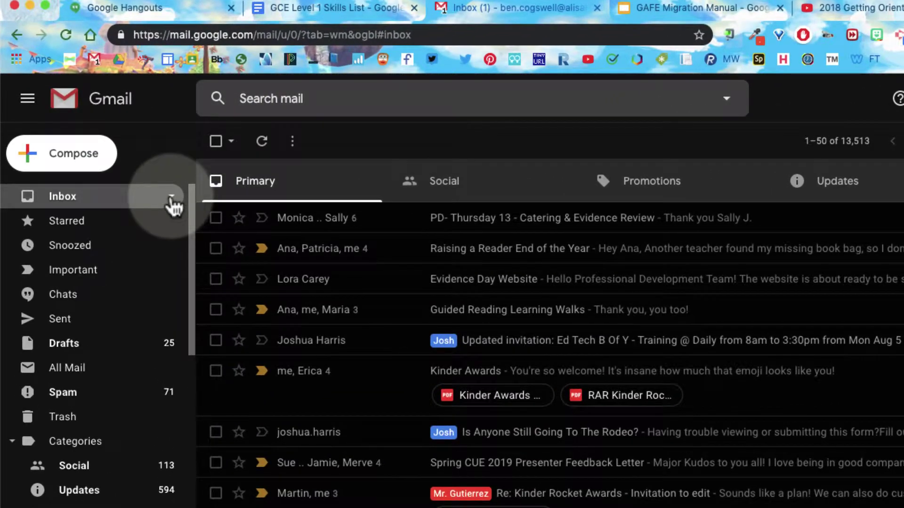
{"action": "left_click", "coordinate": [170, 198]}
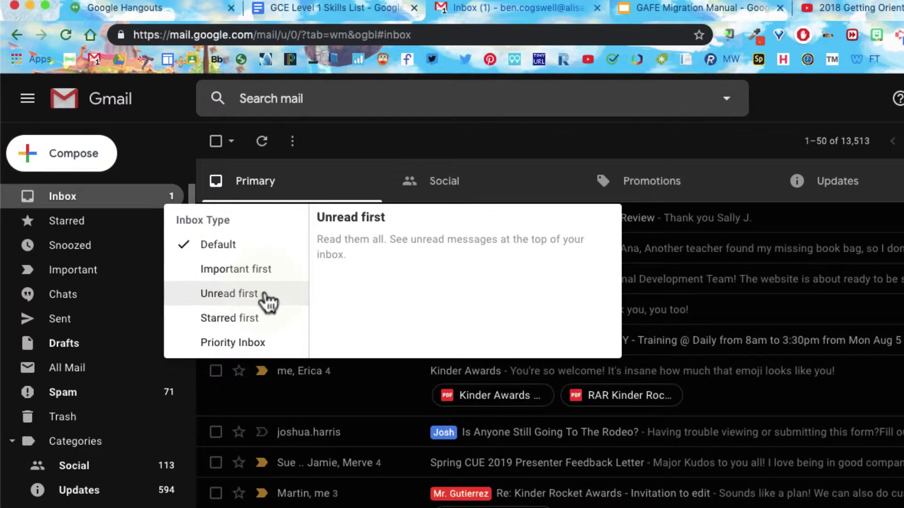
{"action": "left_click", "coordinate": [269, 301]}
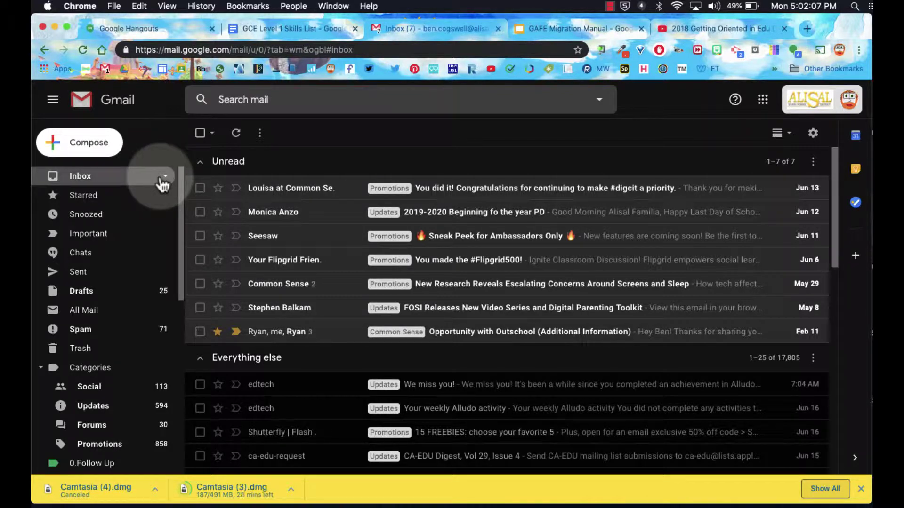
{"action": "left_click", "coordinate": [164, 178]}
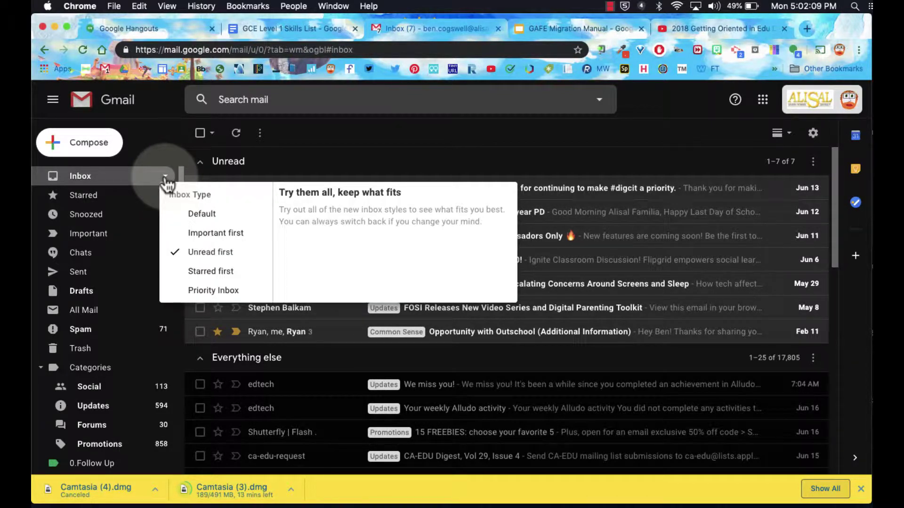
{"action": "left_click", "coordinate": [221, 217]}
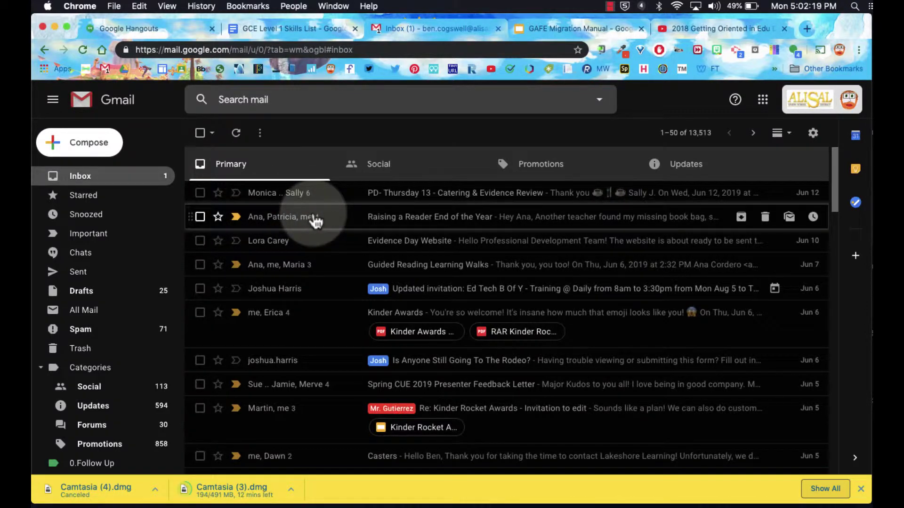
Step: Star the Raising a Reader End of the Year conversation
{"action": "left_click", "coordinate": [218, 218]}
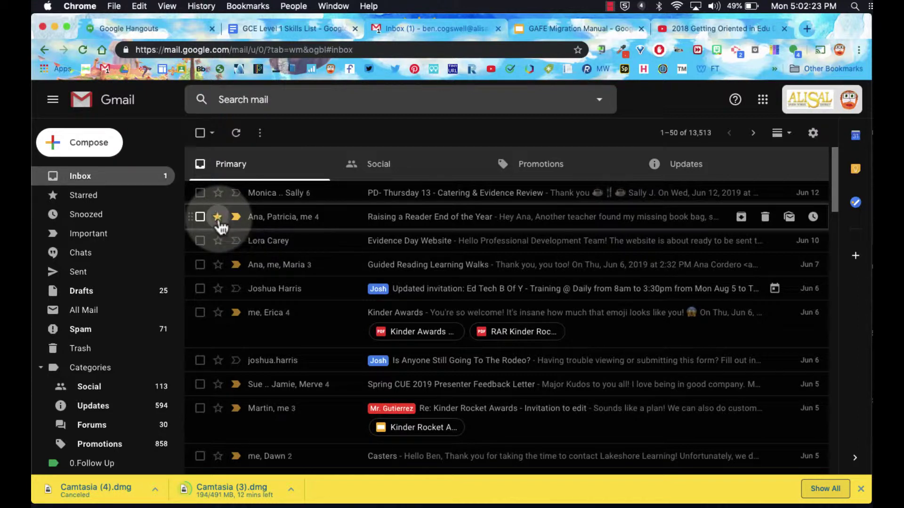
Step: Create a new label t3 on the Evidence Day Website email, then return to the inbox
{"action": "left_click", "coordinate": [331, 243]}
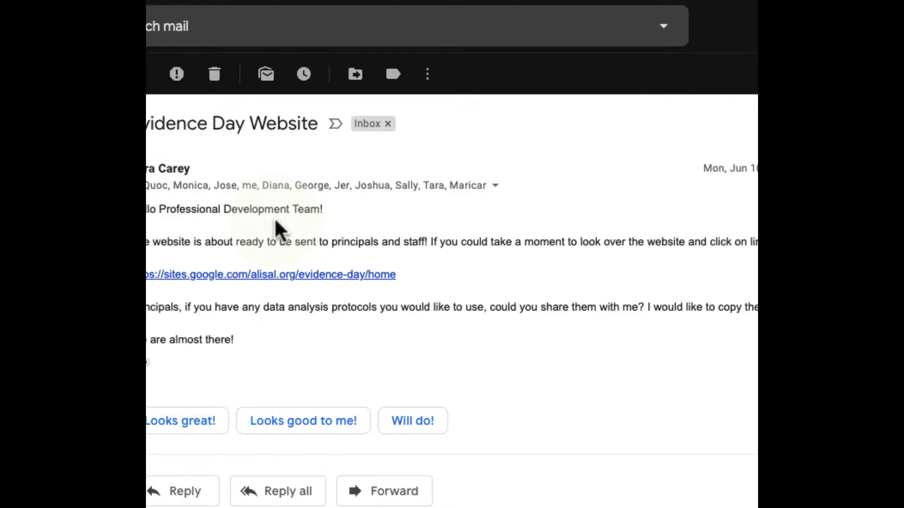
{"action": "left_click", "coordinate": [403, 76]}
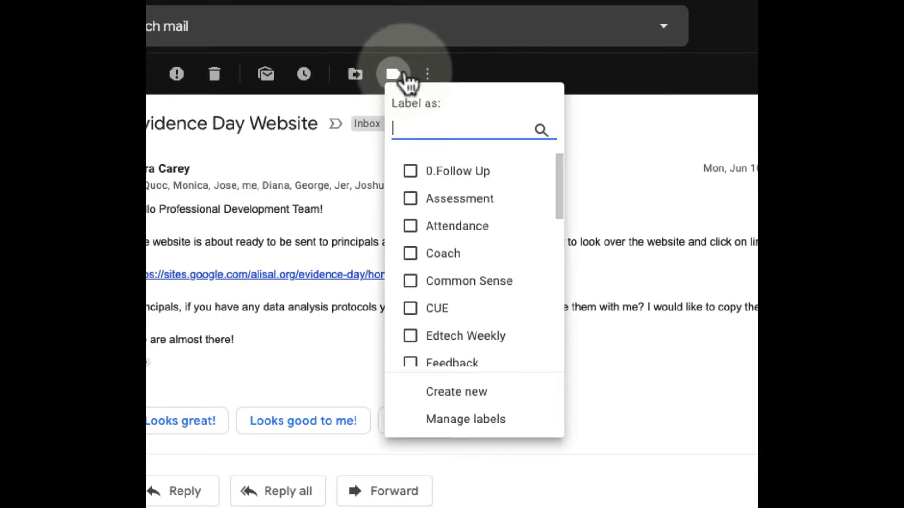
{"action": "scroll", "coordinate": [473, 273], "scroll_direction": "down", "scroll_amount": 3}
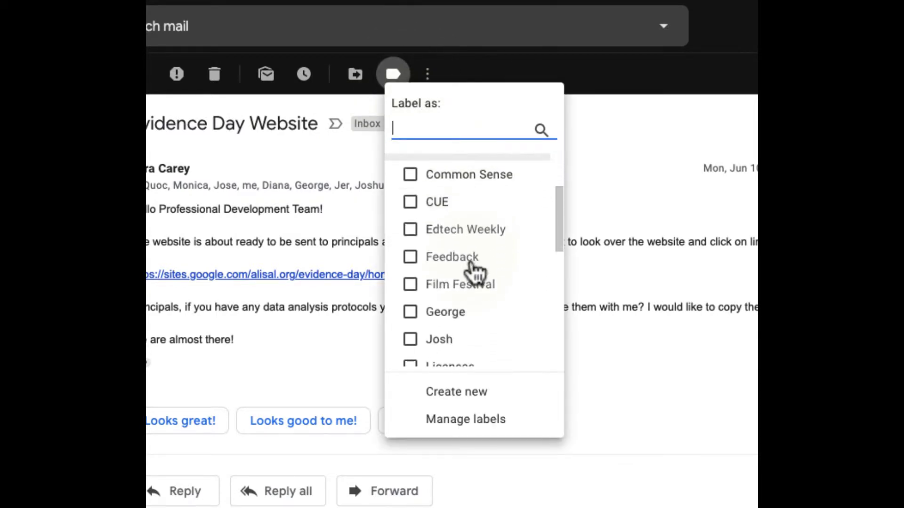
{"action": "scroll", "coordinate": [476, 273], "scroll_direction": "down", "scroll_amount": 8}
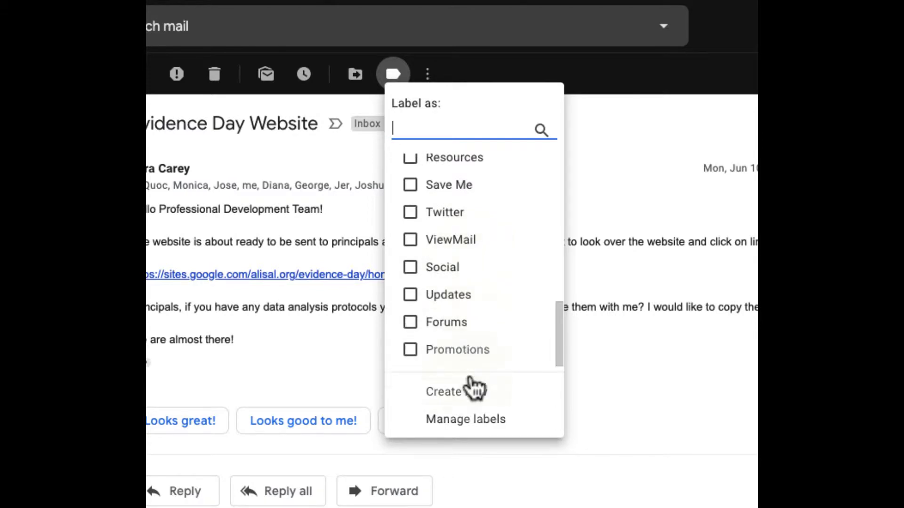
{"action": "left_click", "coordinate": [471, 398]}
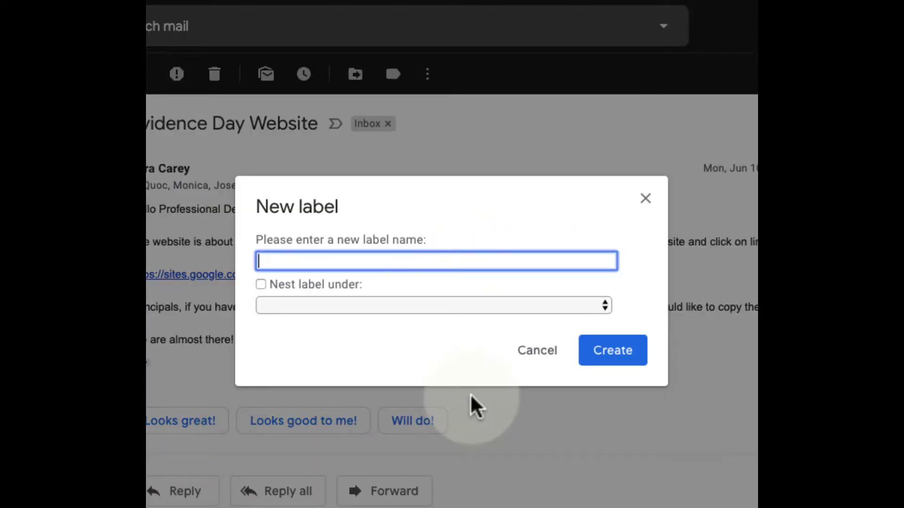
{"action": "type", "text": "t3"}
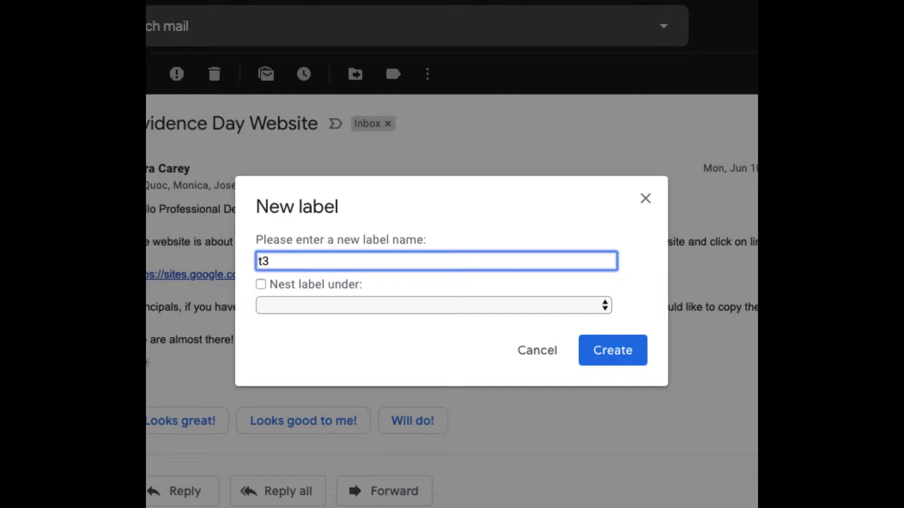
{"action": "left_click", "coordinate": [625, 358]}
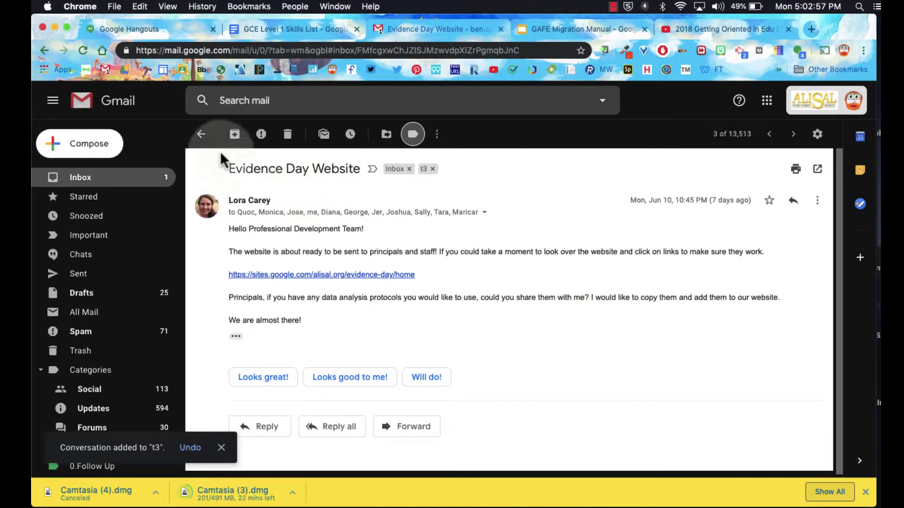
{"action": "left_click", "coordinate": [202, 136]}
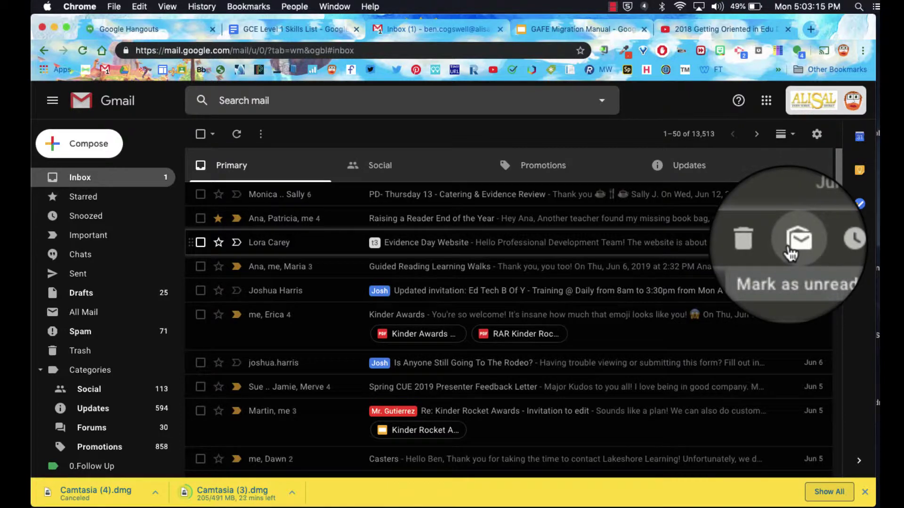
Step: Toggle the Evidence Day Website email unread and back, then open and star it
{"action": "left_click", "coordinate": [794, 243]}
{"action": "left_click", "coordinate": [794, 249]}
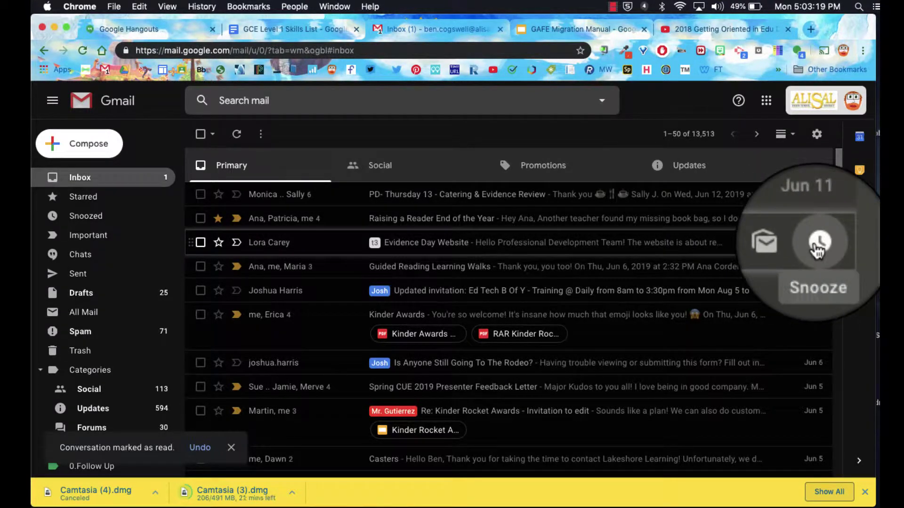
{"action": "left_click", "coordinate": [708, 243]}
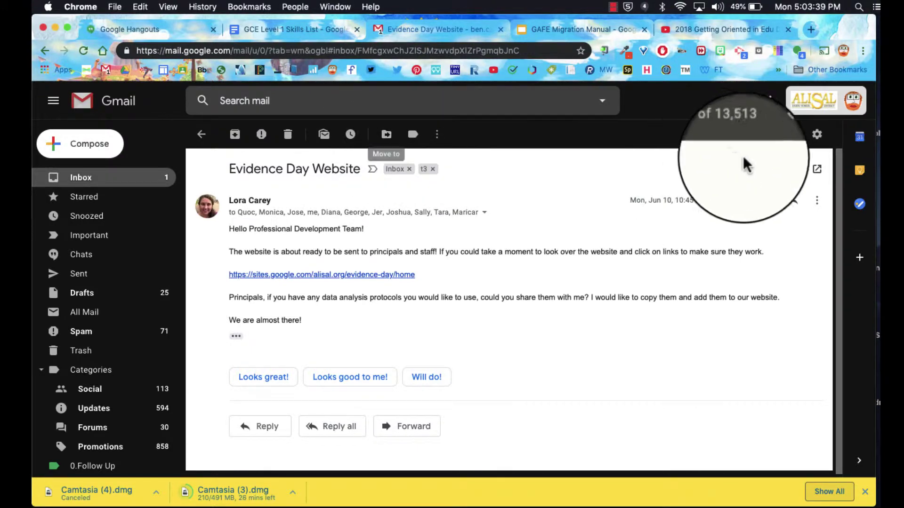
{"action": "left_click", "coordinate": [769, 200]}
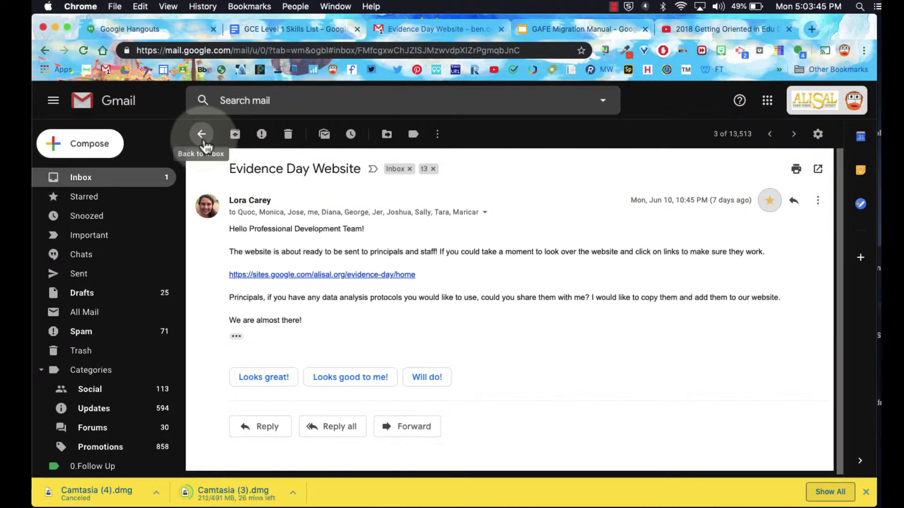
Step: Glance through the Inbox, Starred and Sent folders, then open Drafts
{"action": "left_click", "coordinate": [204, 141]}
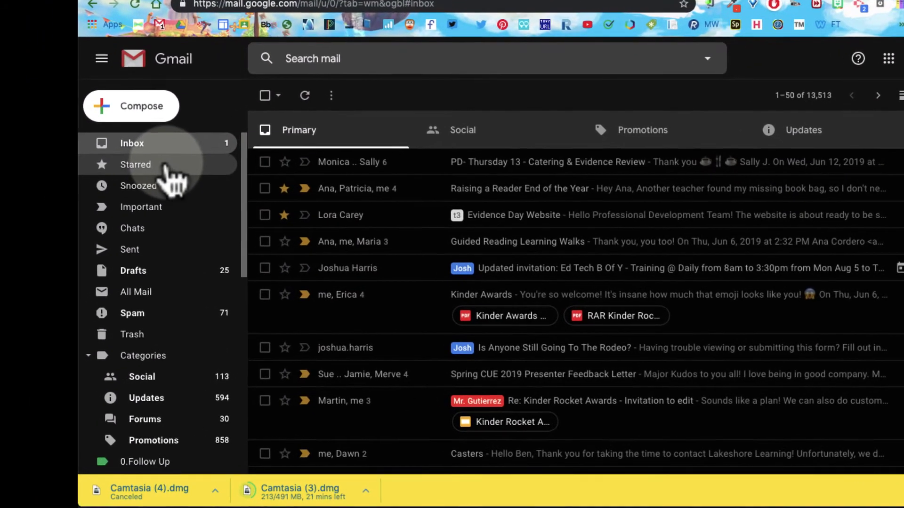
{"action": "left_click", "coordinate": [166, 165]}
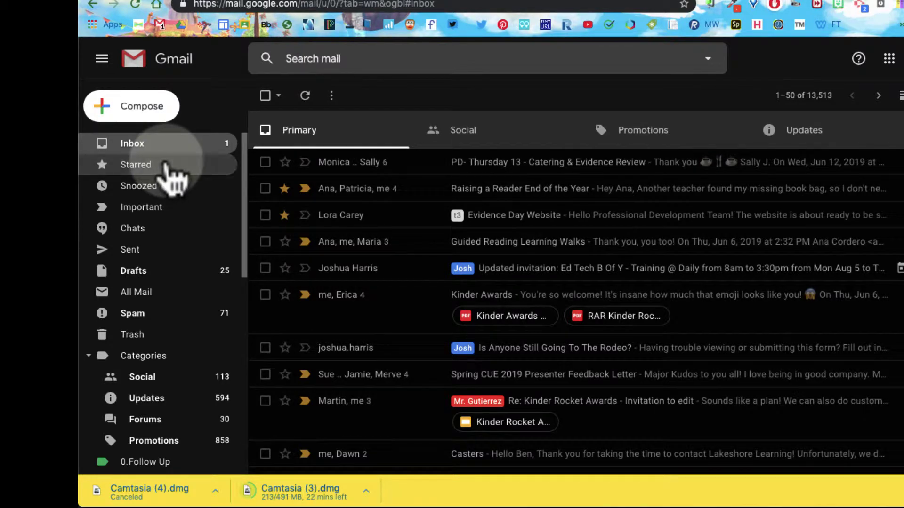
{"action": "left_click", "coordinate": [159, 248]}
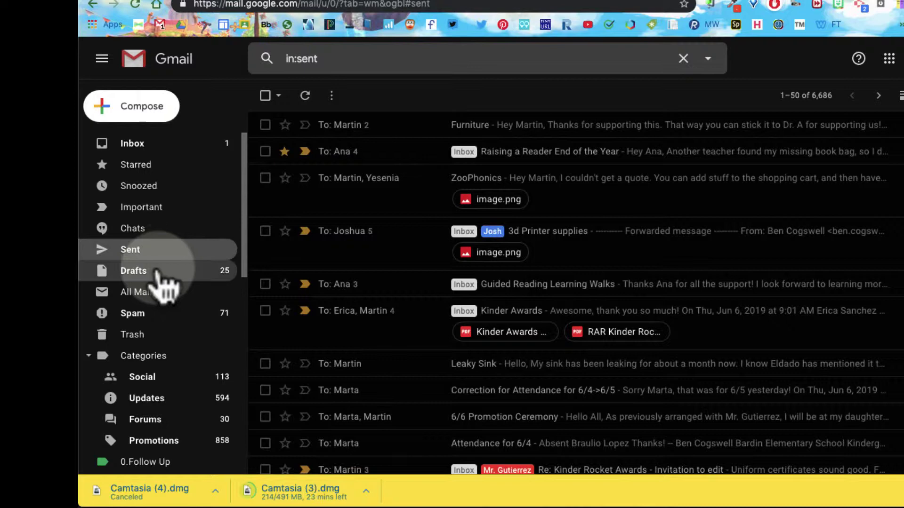
{"action": "left_click", "coordinate": [160, 278]}
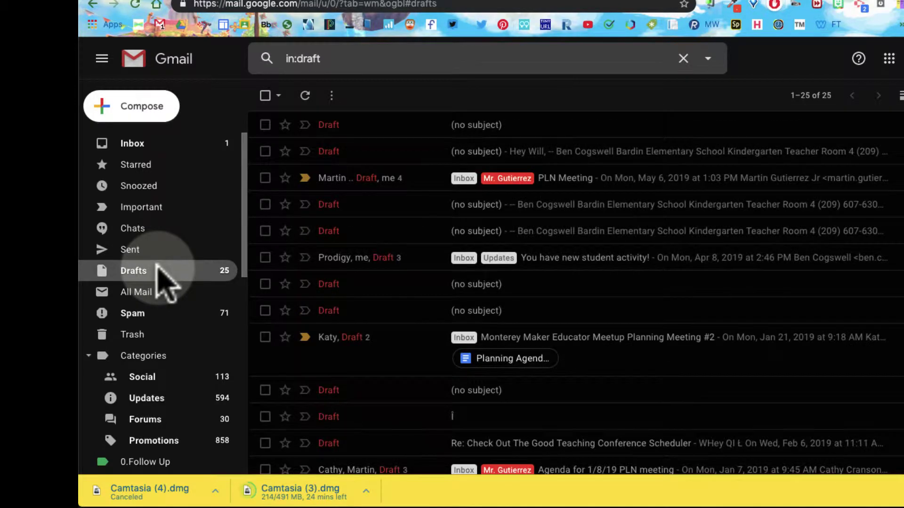
Step: Select all 25 drafts and discard them
{"action": "left_click", "coordinate": [265, 96]}
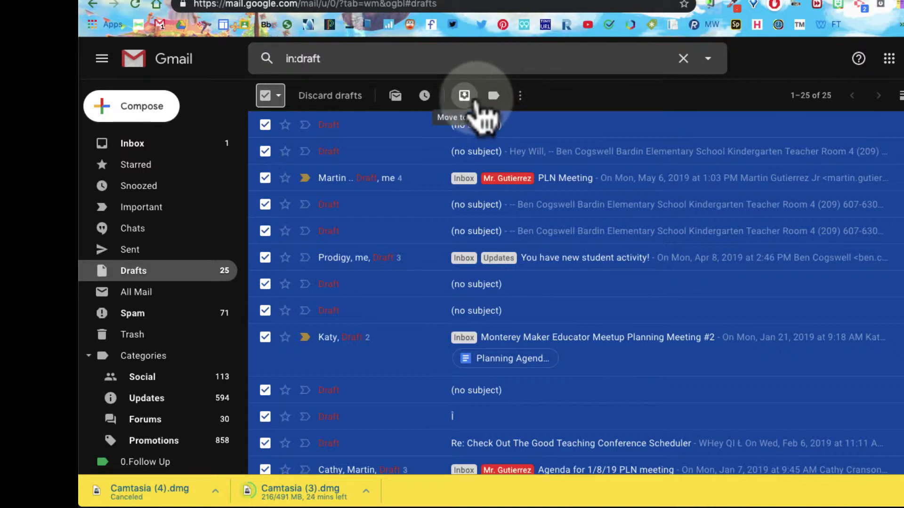
{"action": "left_click", "coordinate": [520, 95]}
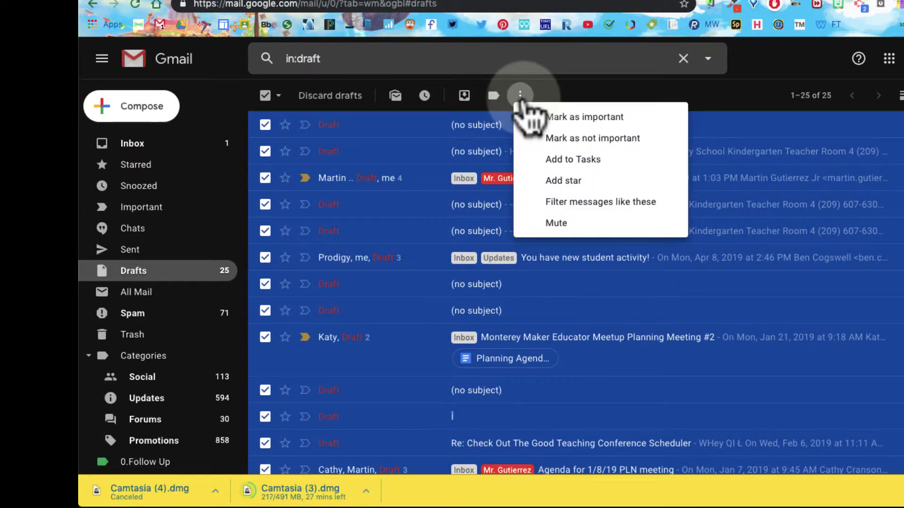
{"action": "left_click", "coordinate": [520, 96]}
{"action": "left_click", "coordinate": [356, 97]}
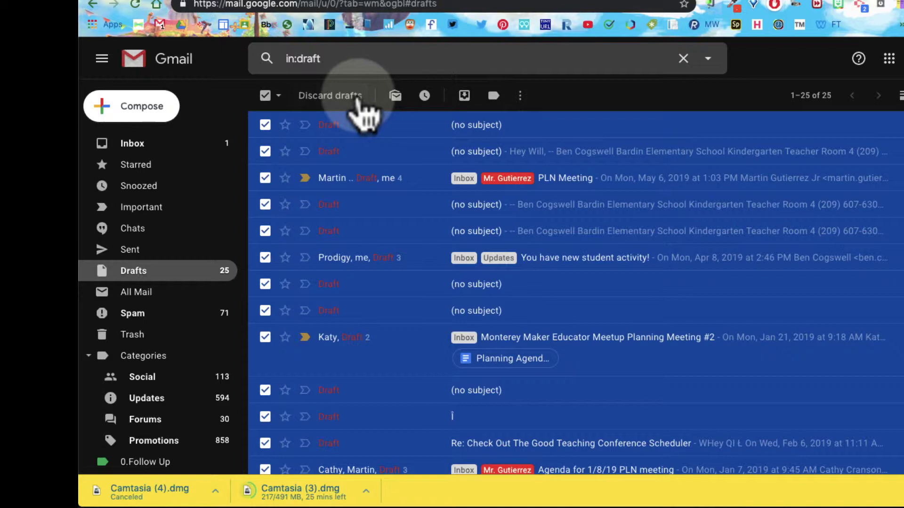
Step: Look through All Mail, then go back to the Inbox
{"action": "left_click", "coordinate": [179, 289]}
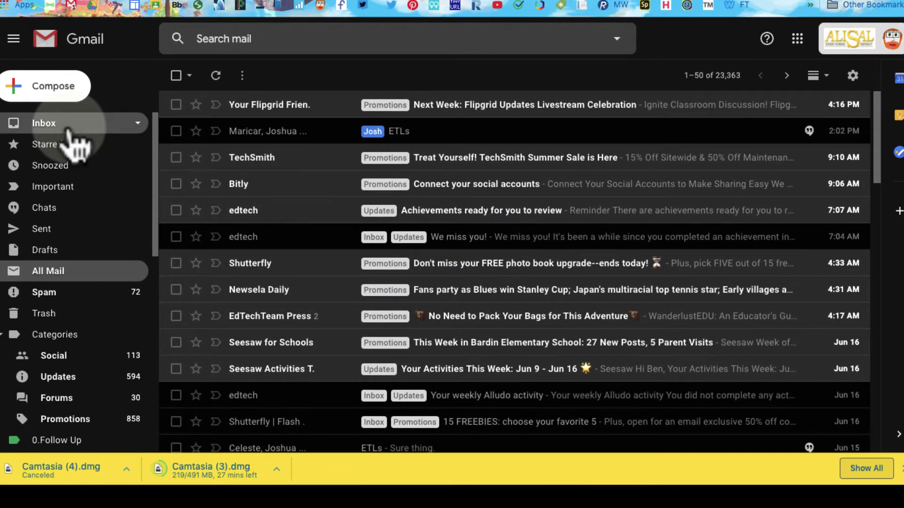
{"action": "left_click", "coordinate": [70, 130]}
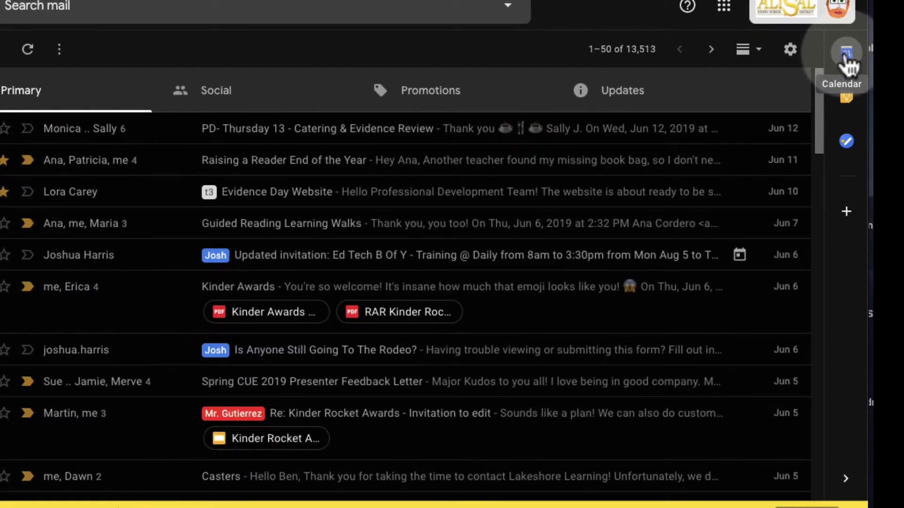
Step: Create 'Add an event' at 1:30pm on Jun 17, add a suggested contact as guest, save and send invites
{"action": "left_click", "coordinate": [845, 55]}
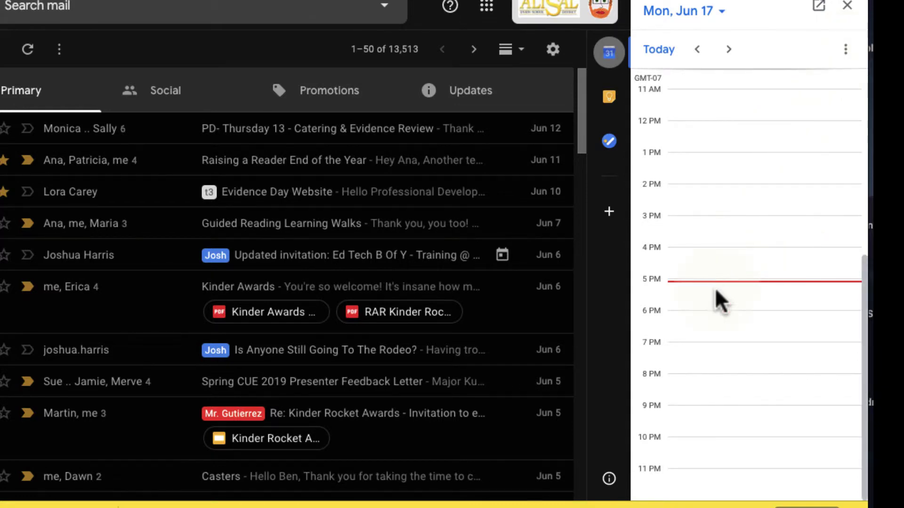
{"action": "left_click", "coordinate": [732, 175]}
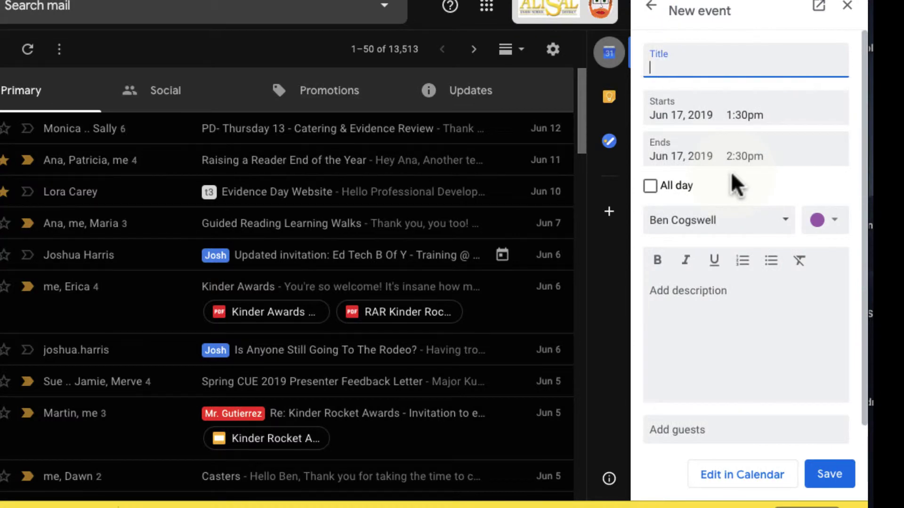
{"action": "type", "text": "Add an eve"}
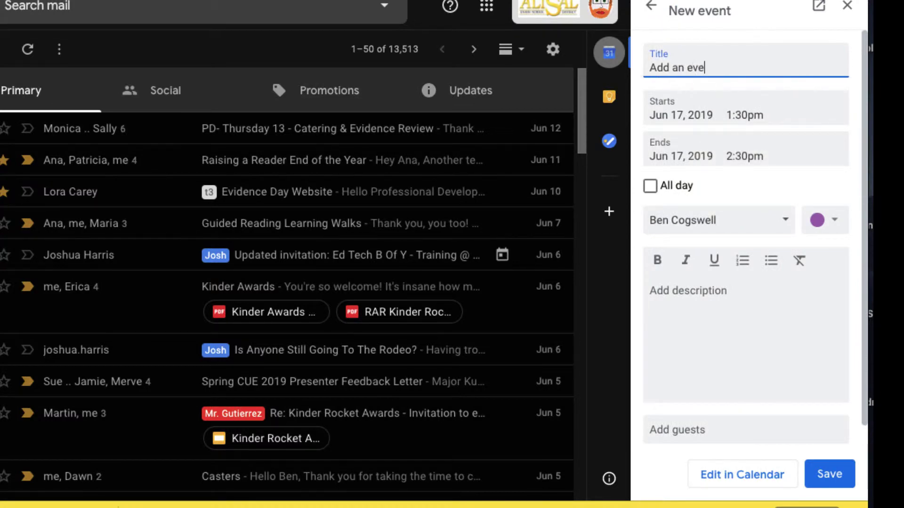
{"action": "type", "text": "nt"}
{"action": "left_click", "coordinate": [727, 433]}
{"action": "type", "text": "ben"}
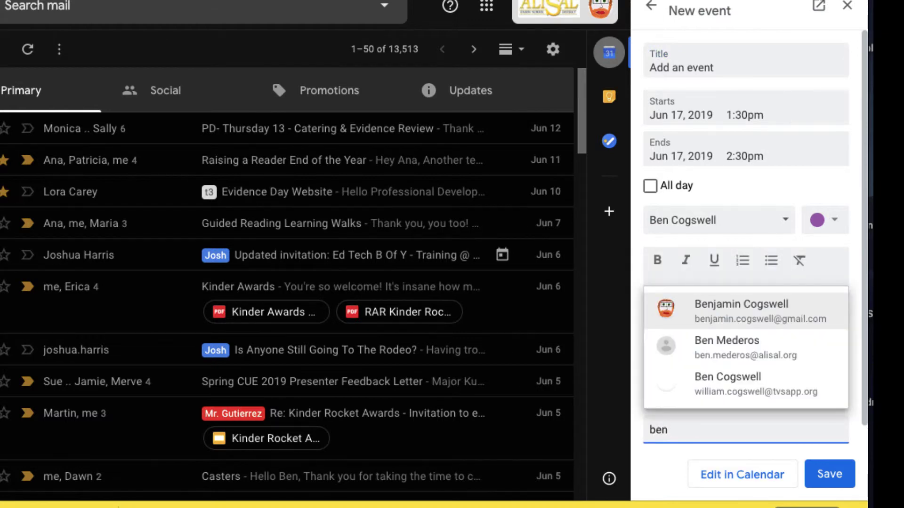
{"action": "left_click", "coordinate": [756, 310]}
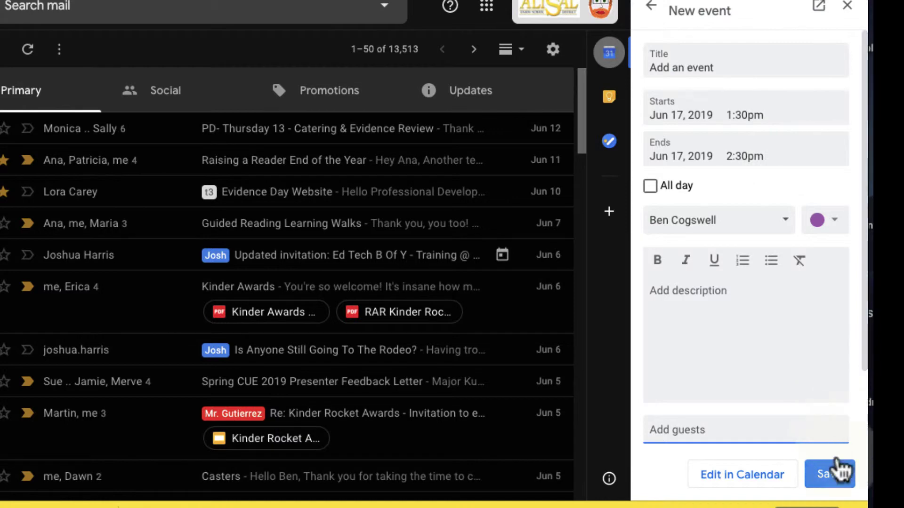
{"action": "left_click", "coordinate": [840, 487]}
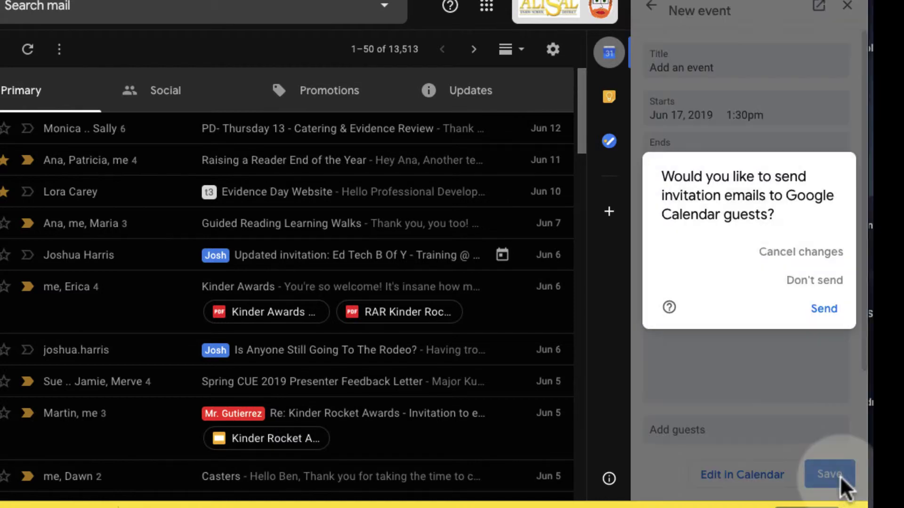
{"action": "left_click", "coordinate": [827, 309]}
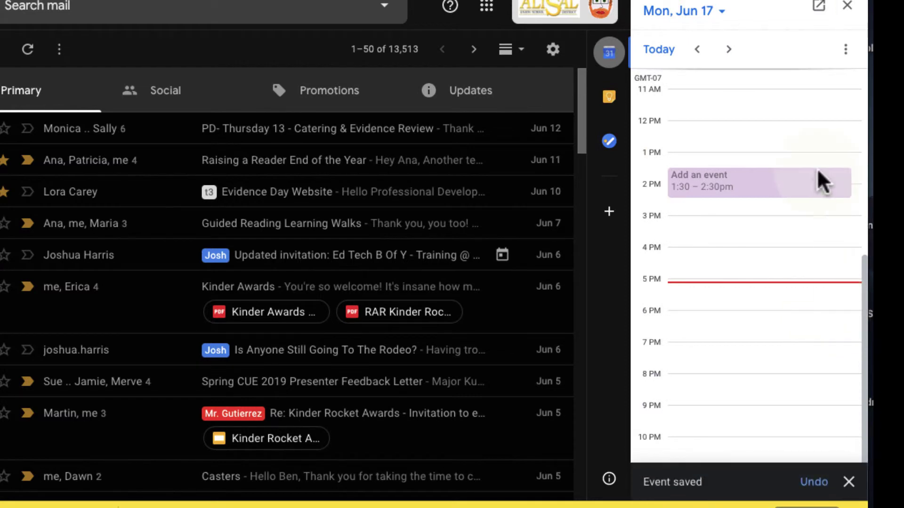
Step: Close the Calendar panel, RSVP No to Ed Tech B Of Y - Training, and open the Spring CUE 2019 email
{"action": "left_click", "coordinate": [847, 7]}
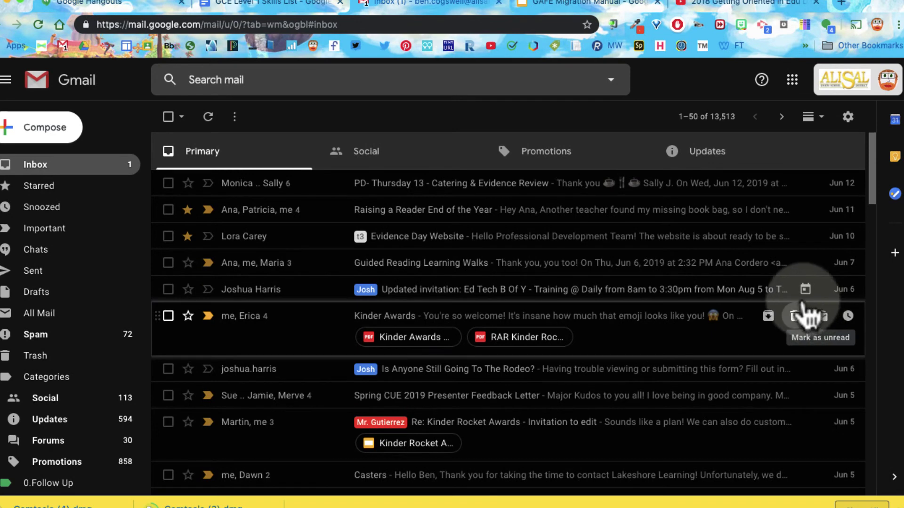
{"action": "mouse_move", "coordinate": [749, 308]}
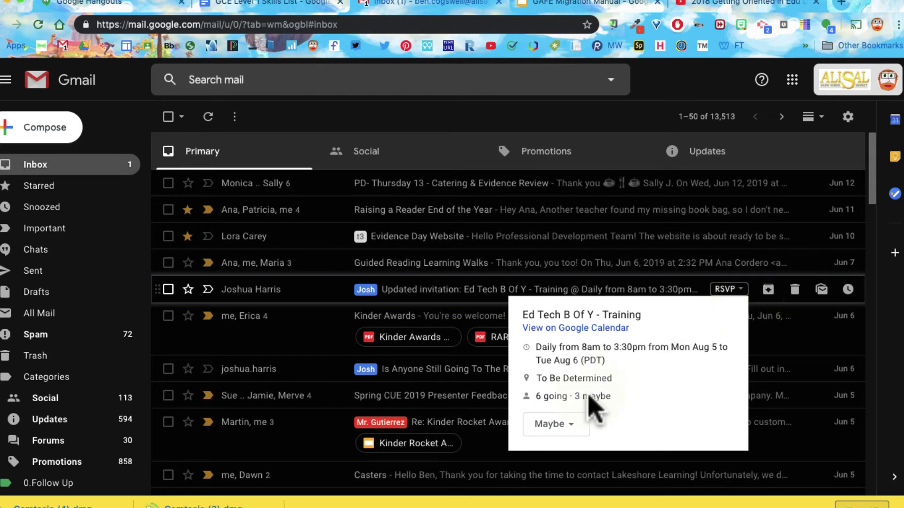
{"action": "left_click", "coordinate": [572, 426]}
{"action": "left_click", "coordinate": [567, 399]}
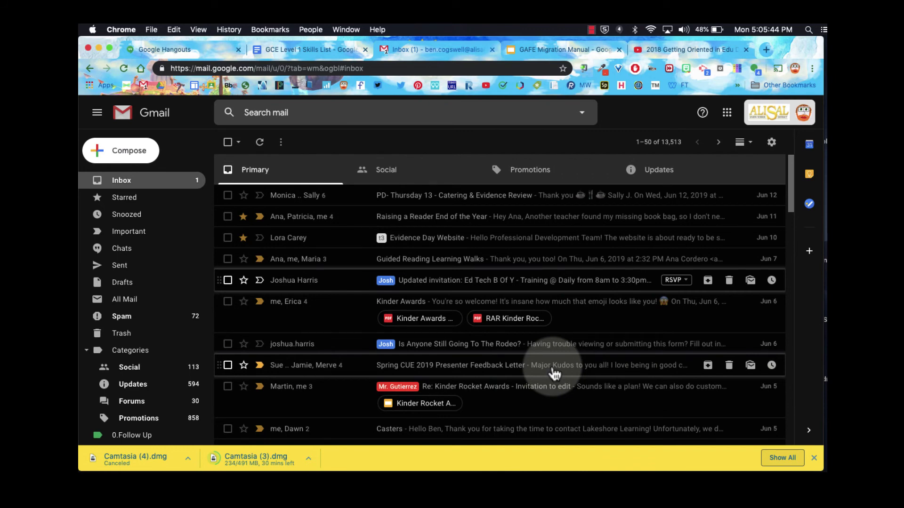
{"action": "left_click", "coordinate": [554, 370]}
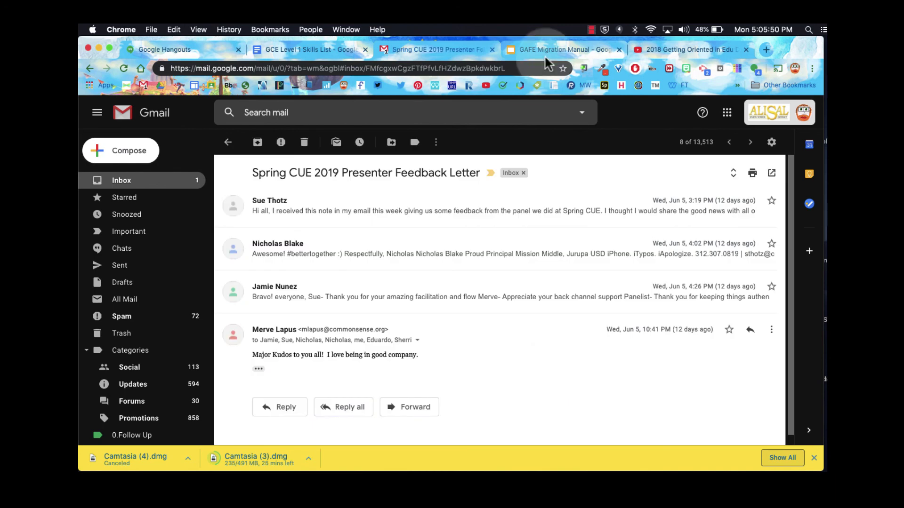
{"action": "left_click", "coordinate": [592, 29]}
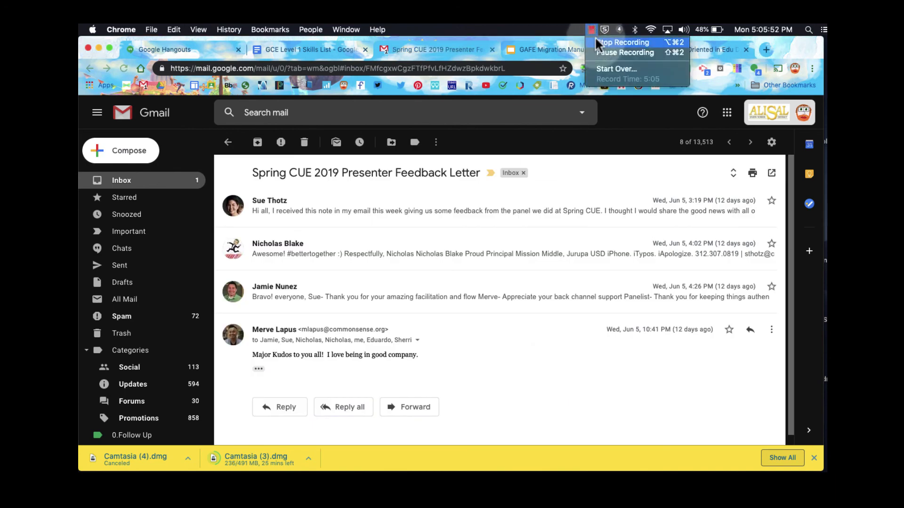